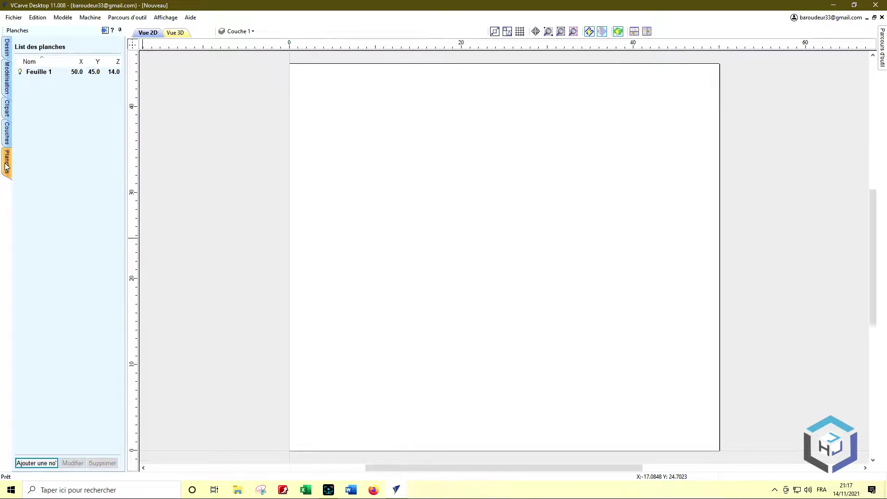
Rename the existing sheet Feuille 1 as "Bois Clair".
click(36, 74)
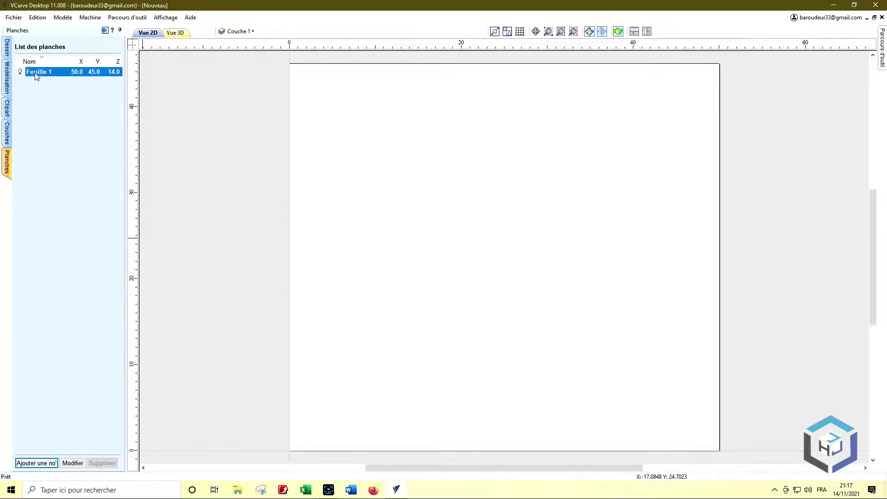
click(35, 73)
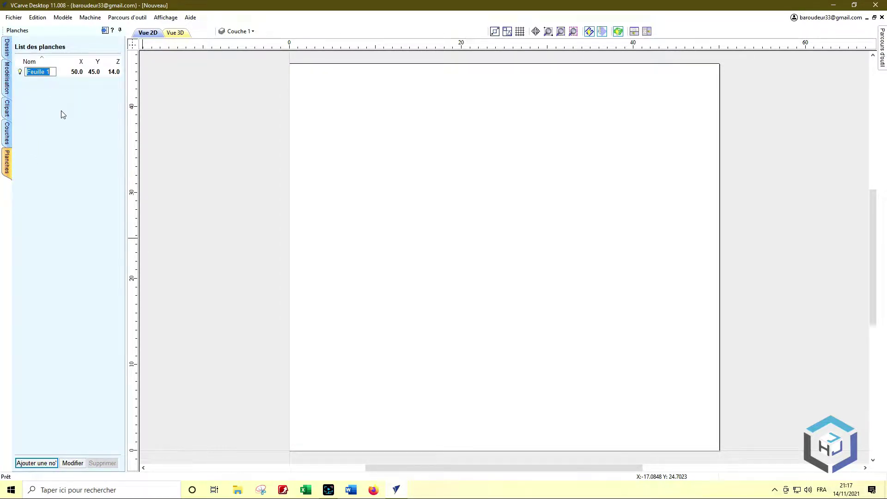
text(Bois Clair)
key(Return)
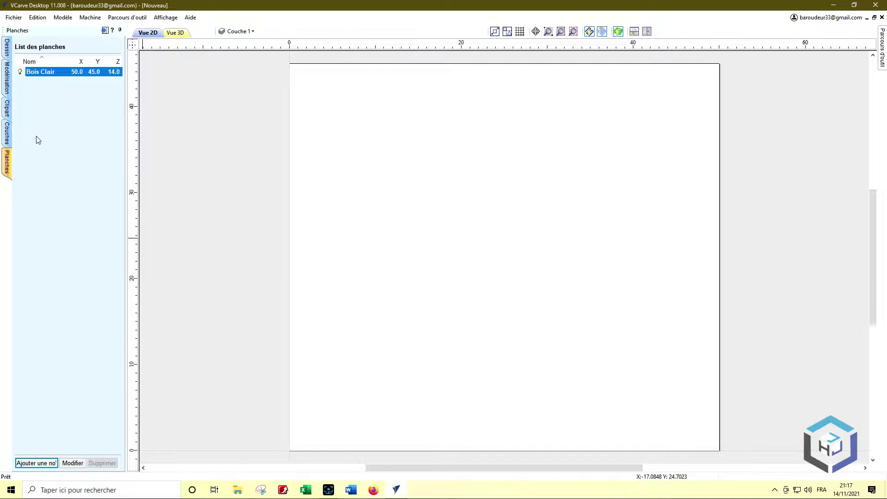
Add a second sheet to the job and name it "Bois Fonce".
click(36, 463)
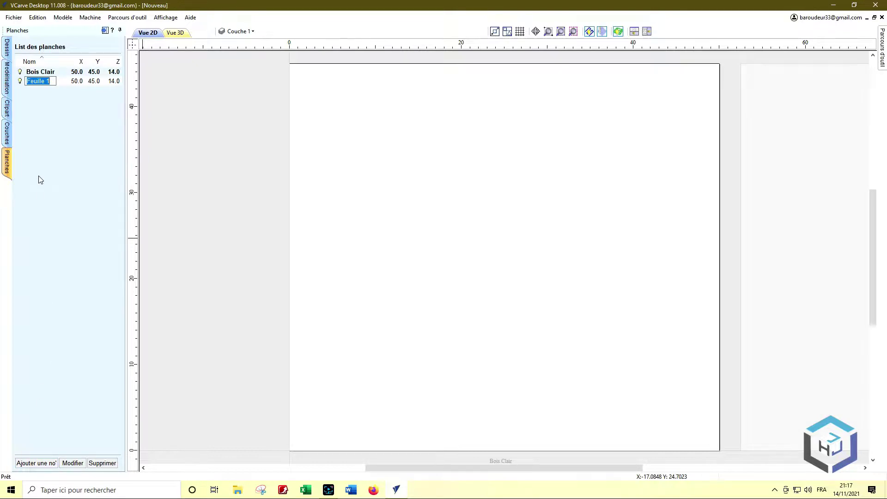
text(Bois Fonce)
key(Return)
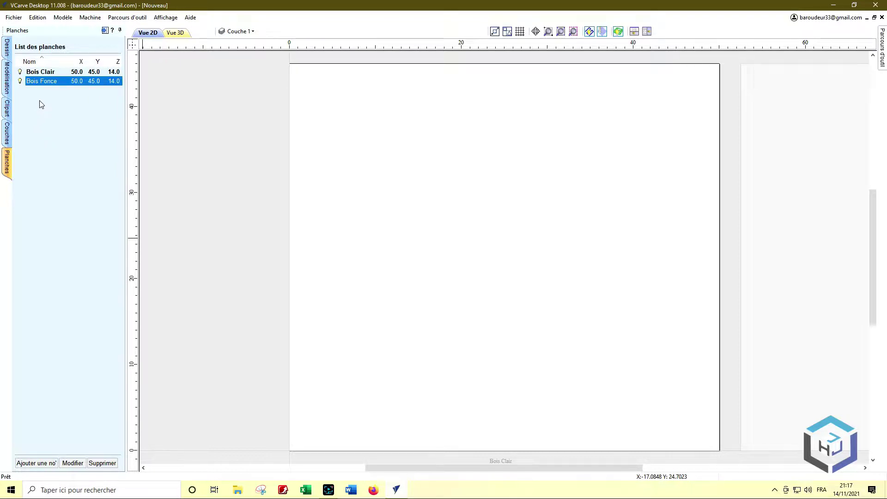
Edit the Bois Fonce sheet to a thickness of 1 mm and give its material the Dark Wood appearance.
right_click(75, 86)
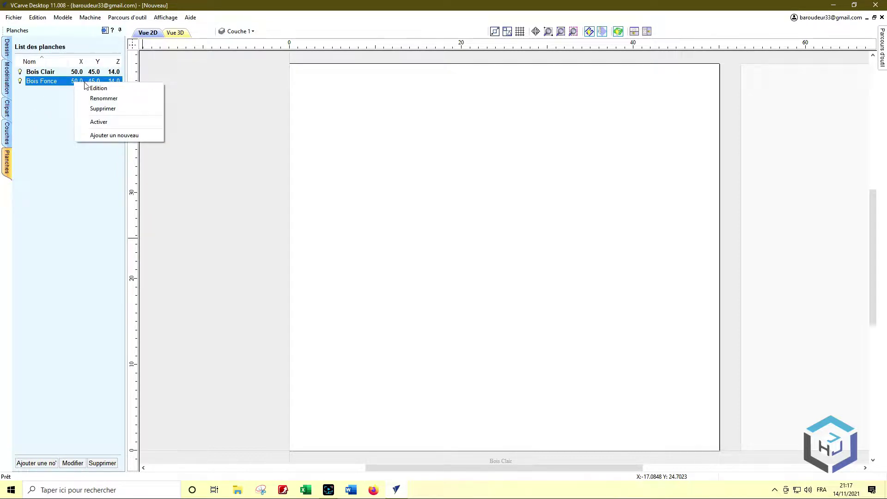
click(94, 88)
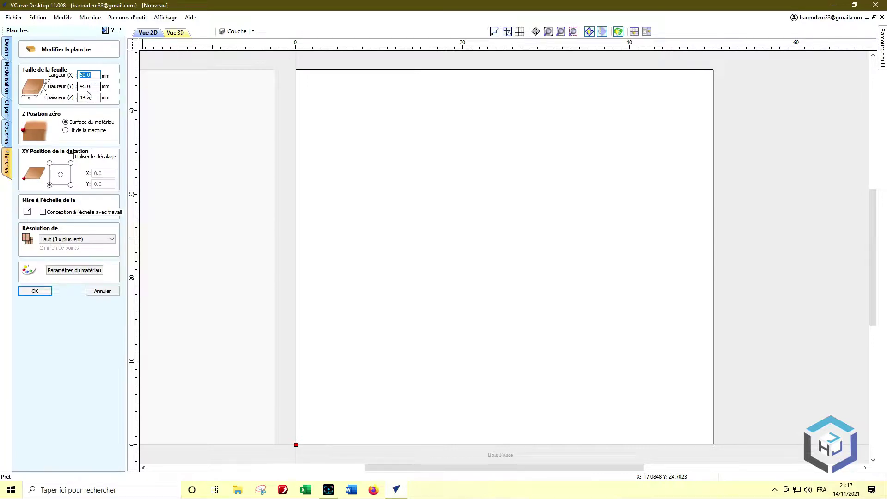
click(97, 97)
text(1)
click(73, 270)
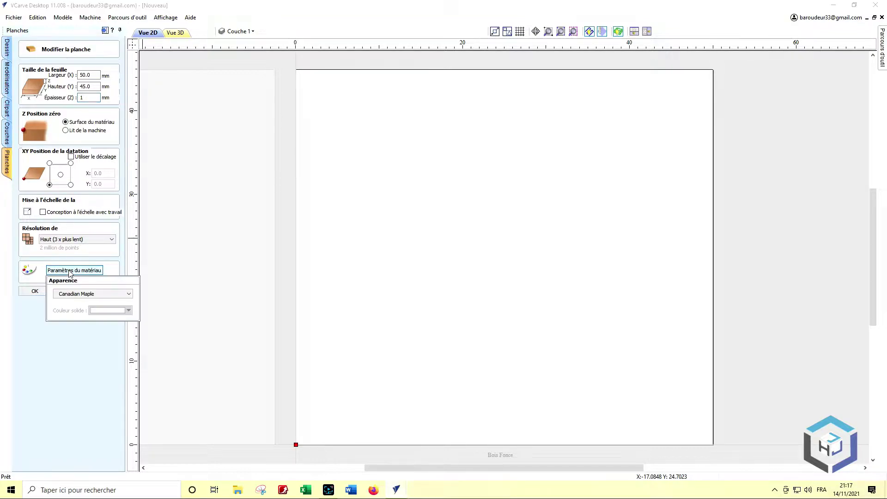
click(75, 296)
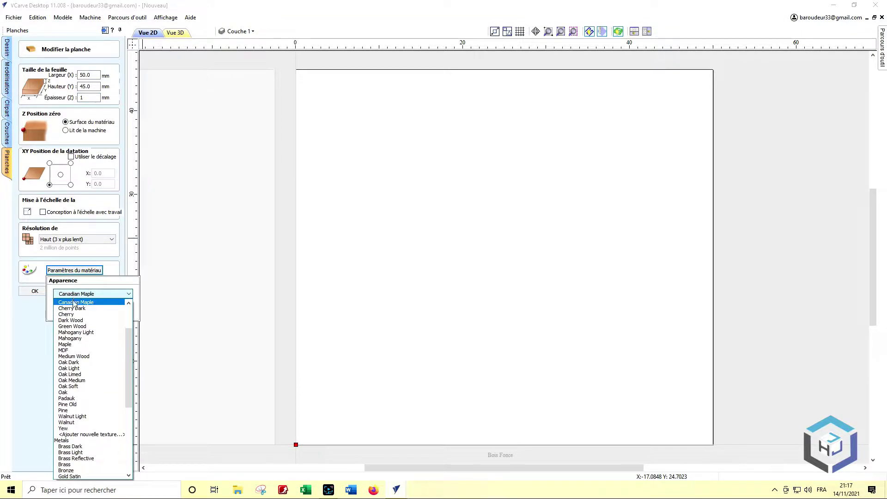
click(75, 321)
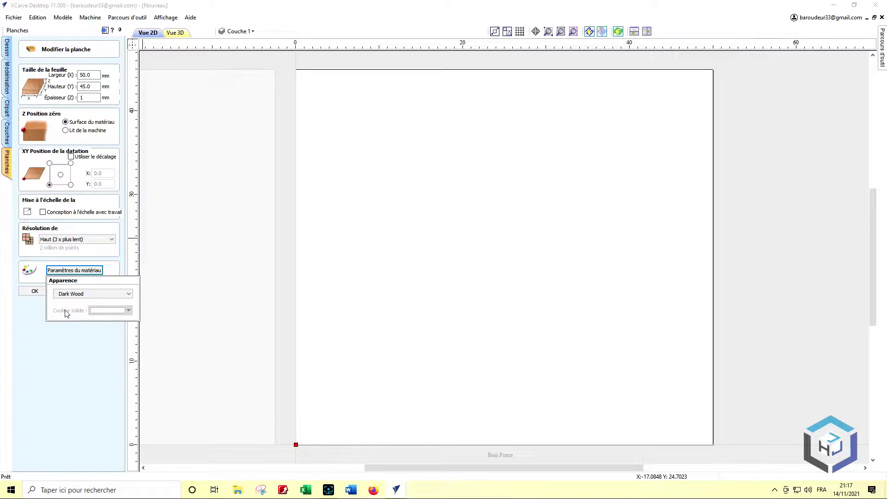
click(65, 329)
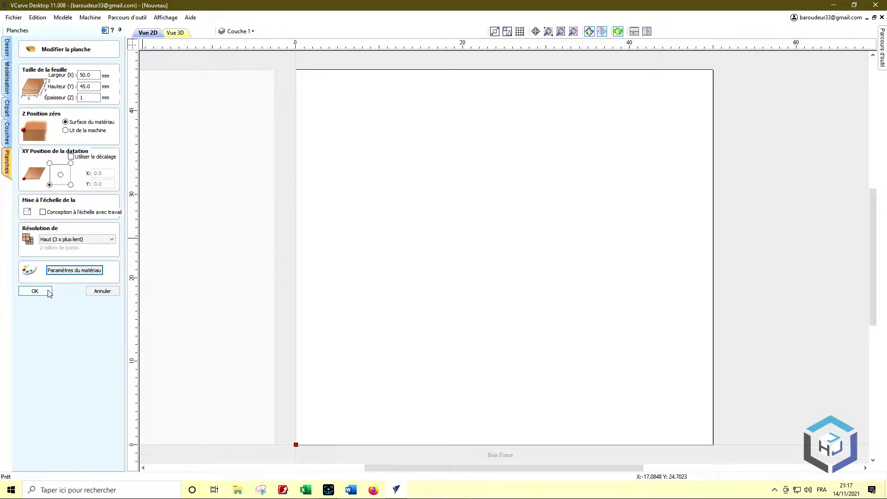
click(35, 291)
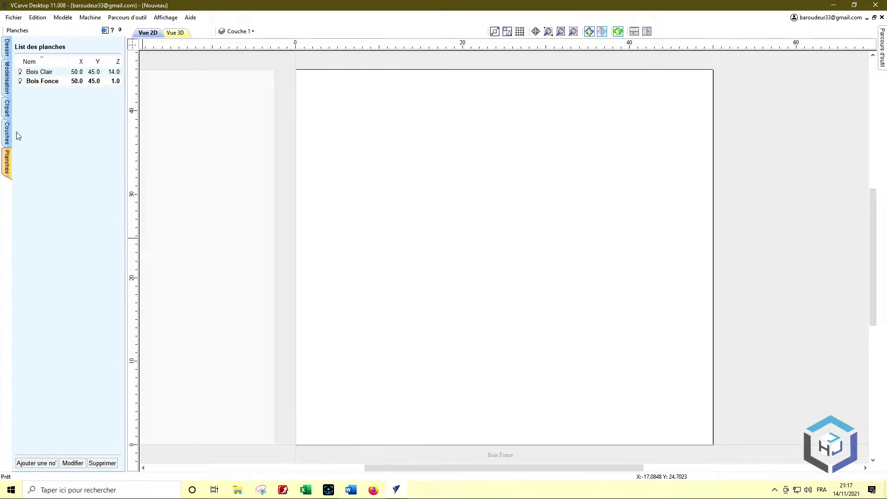
Bring up the drawing tools and make the Bois Clair sheet the active one in the 2D view.
click(8, 50)
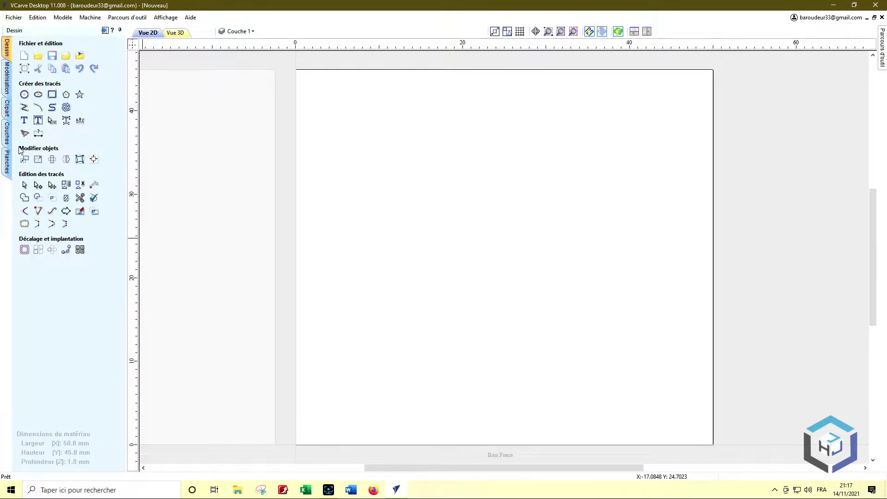
scroll(347, 260, down, 3)
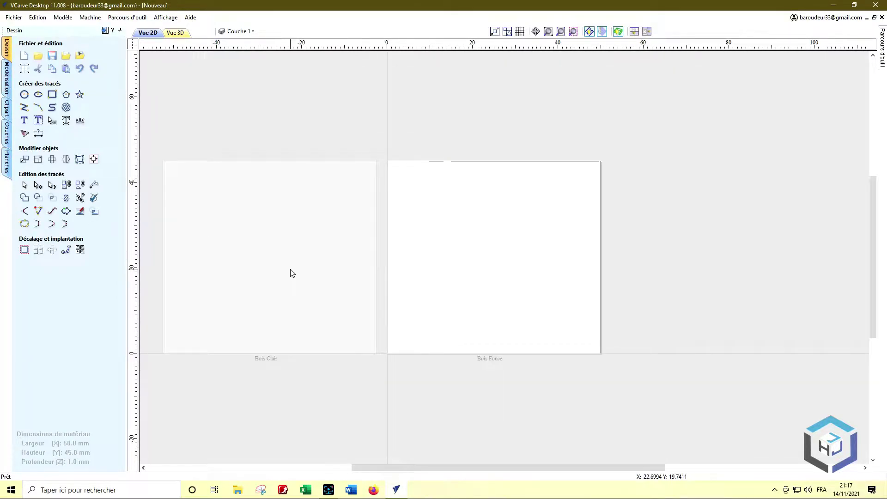
middle_drag(291, 273, 366, 272)
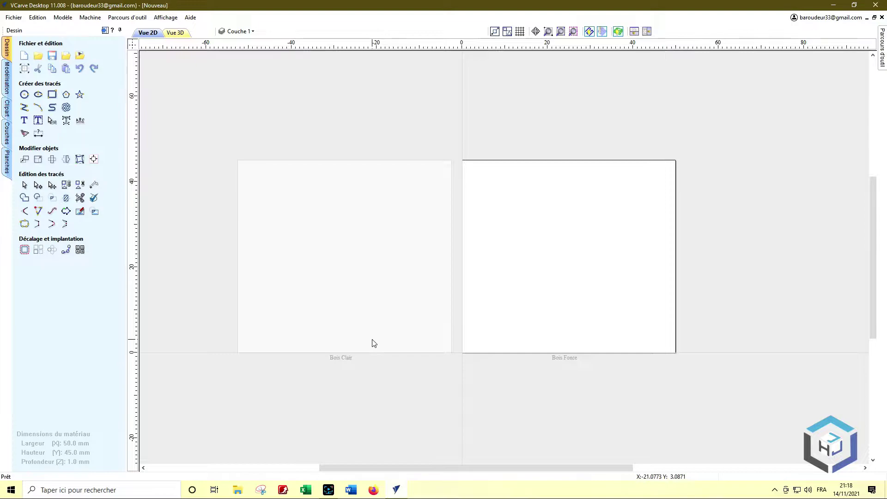
double_click(383, 261)
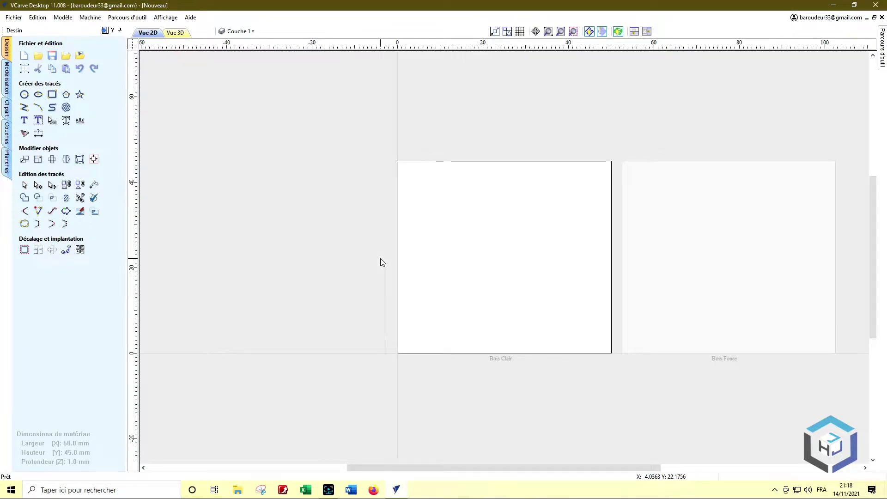
double_click(679, 267)
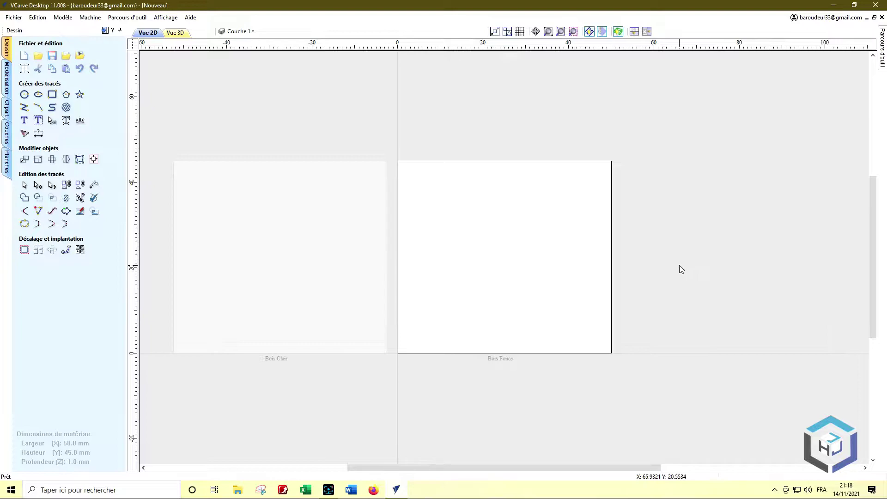
double_click(298, 267)
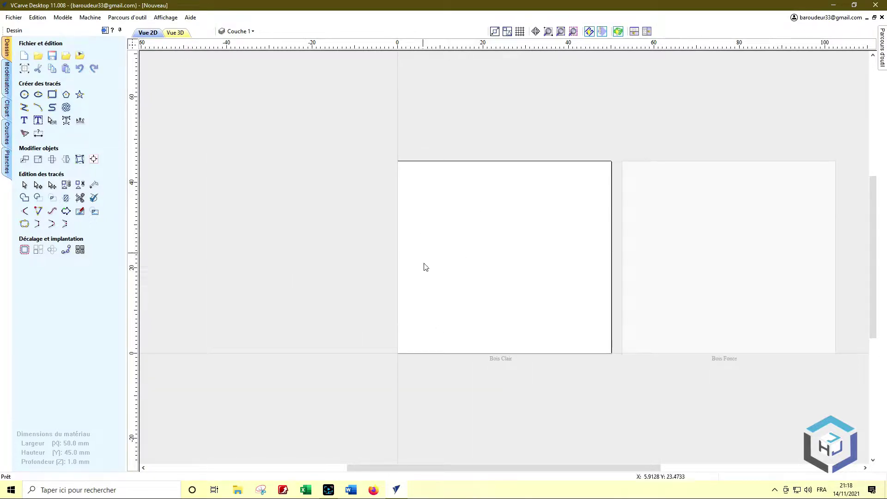
Create the text "E" on the Bois Clair sheet and centre it both ways in the material.
click(24, 121)
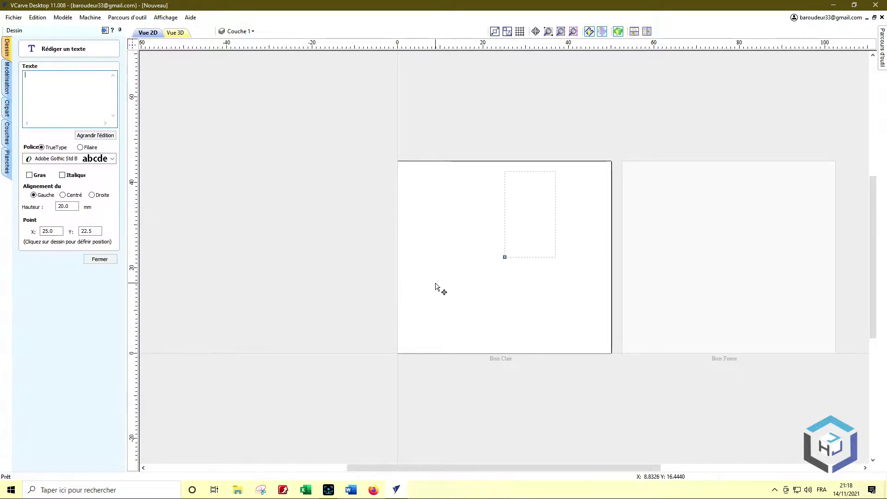
text(E)
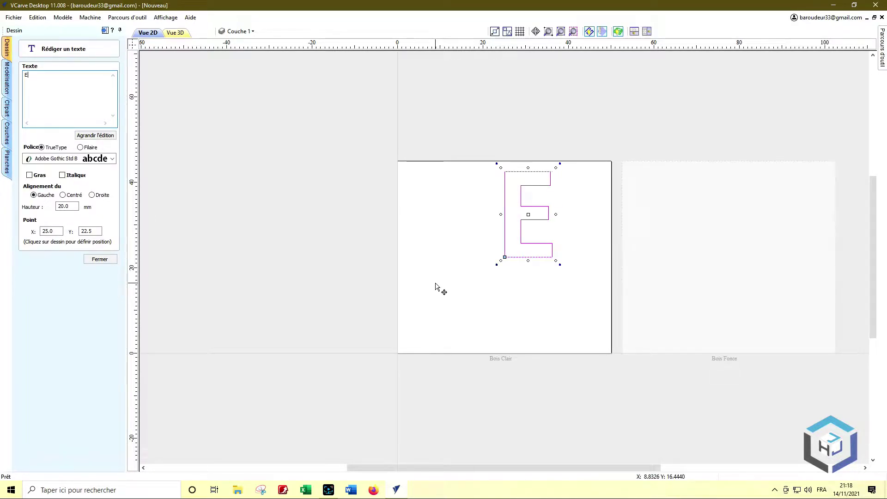
click(100, 260)
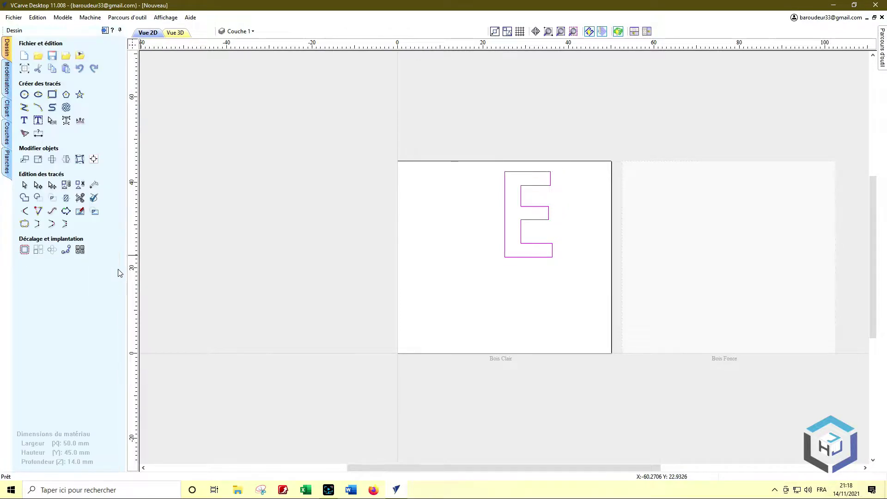
click(95, 161)
click(63, 81)
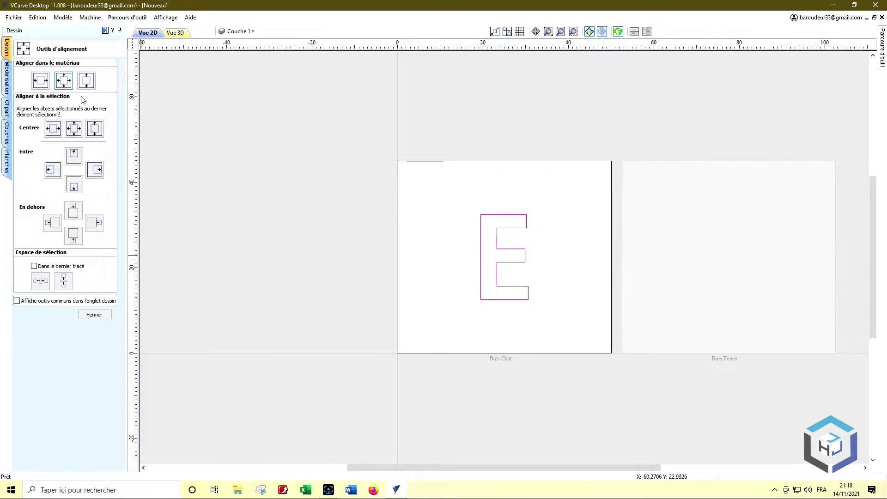
click(94, 314)
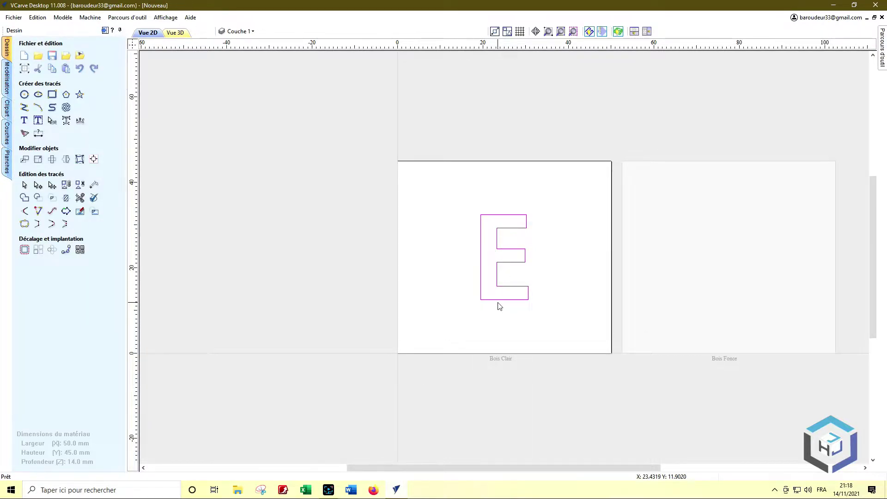
Copy the letter E from the Bois Clair sheet to the Bois Fonce sheet.
right_click(522, 264)
mouse_move(581, 260)
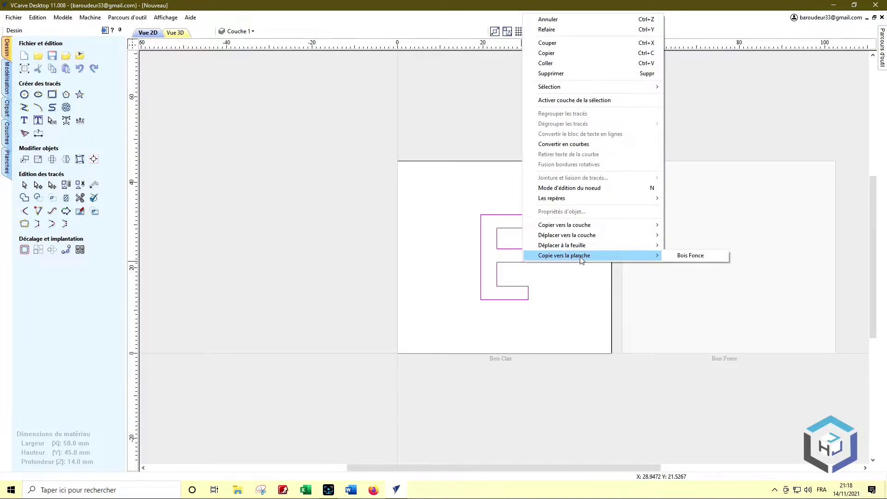
click(685, 255)
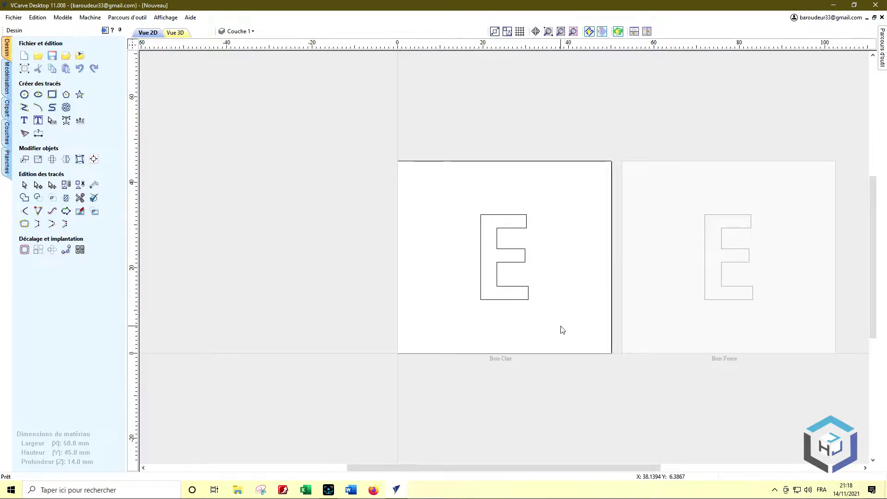
With the 2D and 3D views side by side, calculate a female pocket inlay toolpath 1 mm deep for the E on Bois Clair.
click(104, 31)
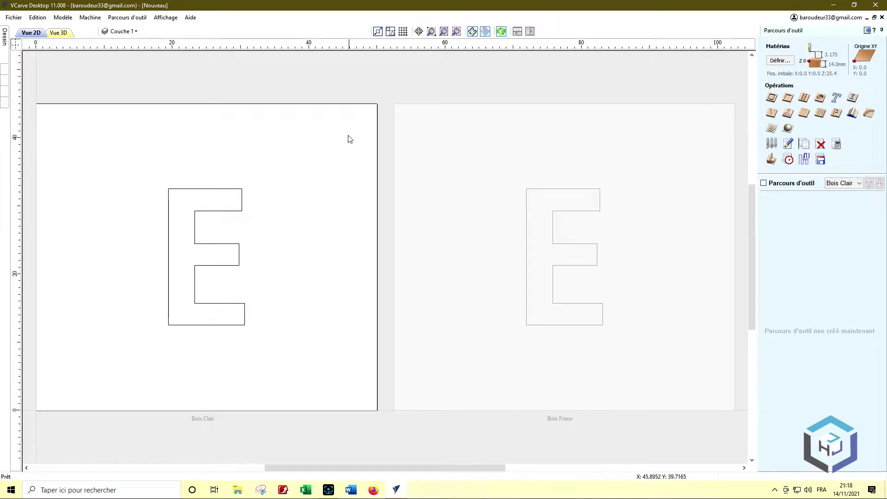
click(530, 31)
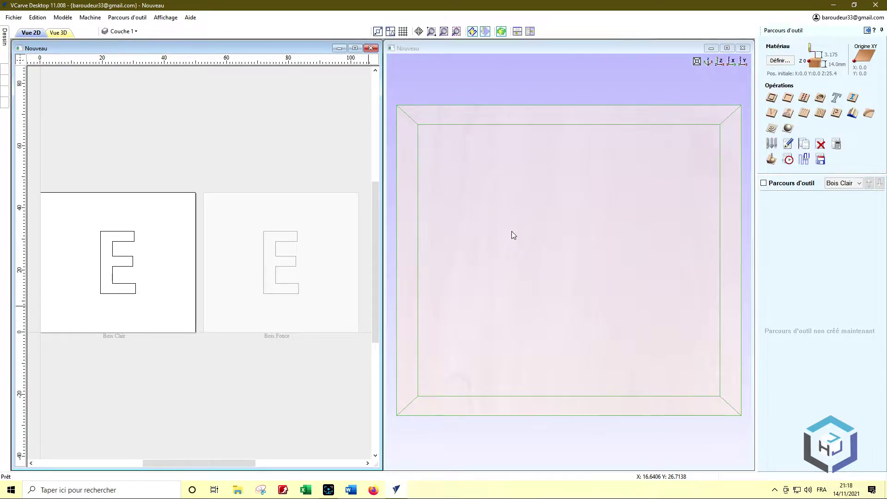
click(123, 233)
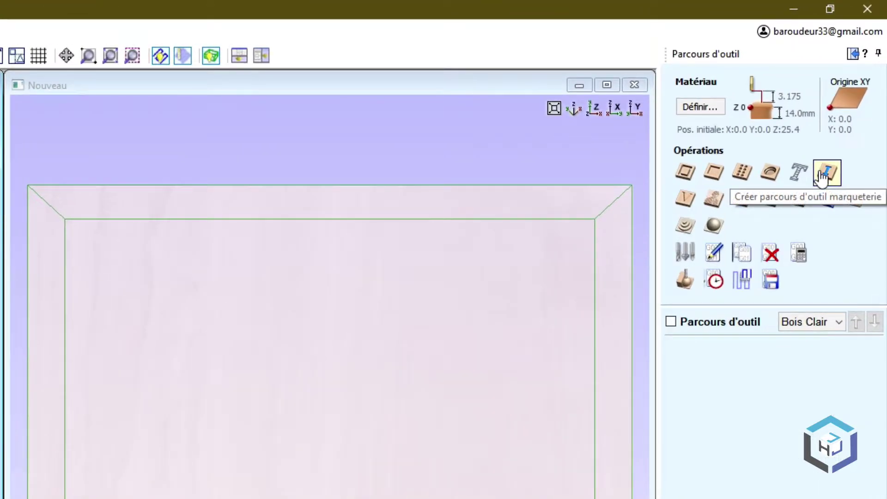
click(821, 177)
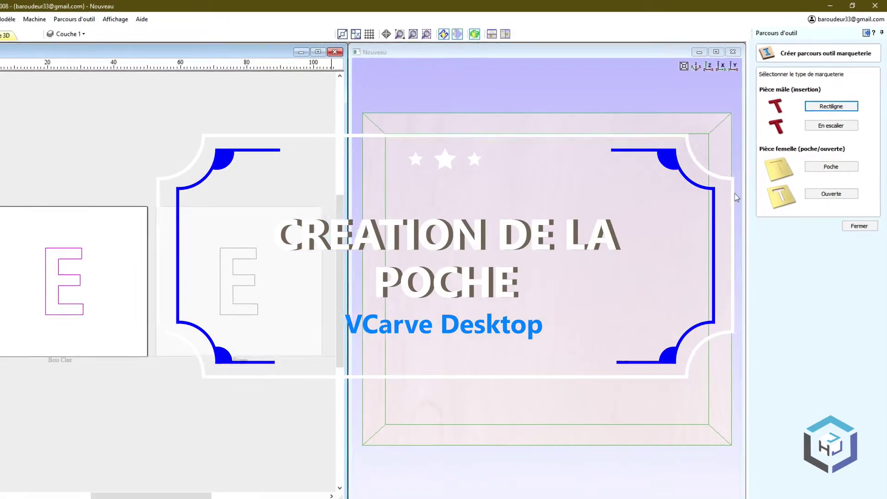
click(834, 155)
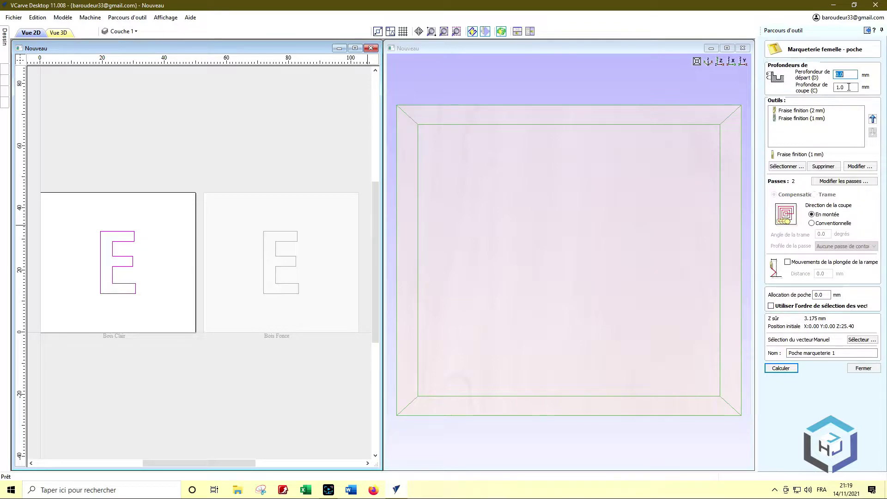
click(781, 368)
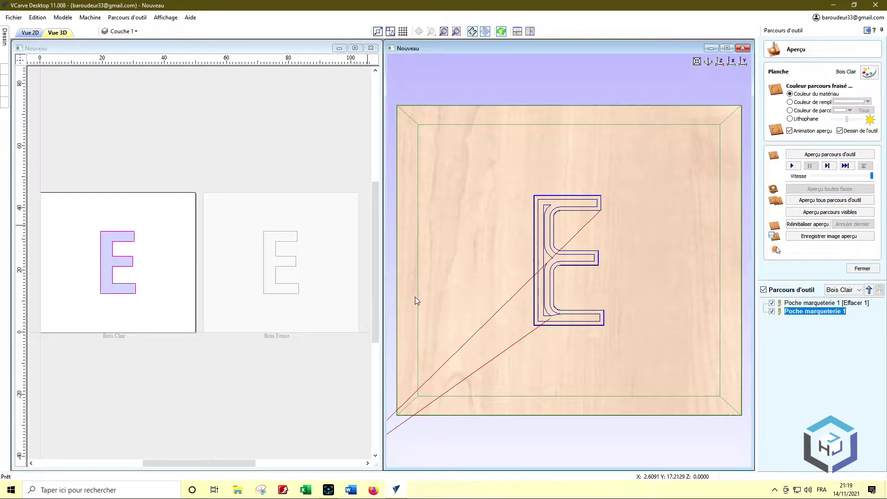
Hide the Poche marqueterie 1 toolpath and simulate only its clearing toolpath, Poche marqueterie 1 [Effacer 1], in 3D.
click(773, 312)
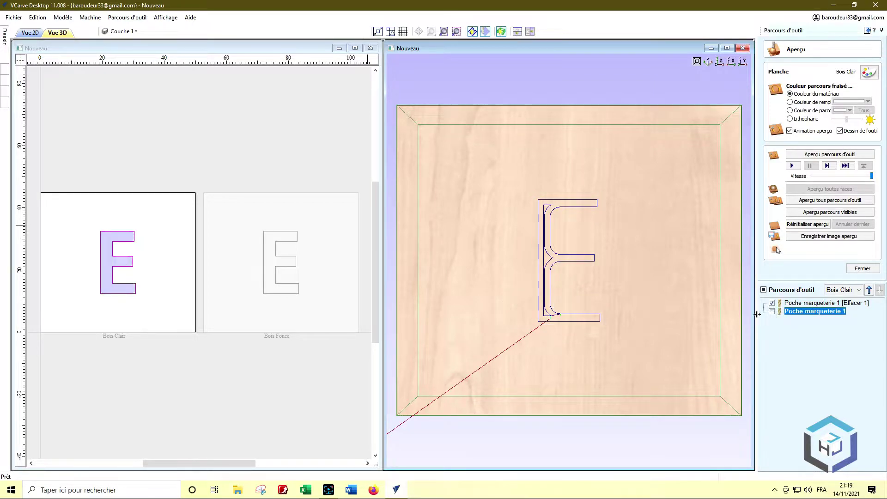
click(807, 303)
click(862, 269)
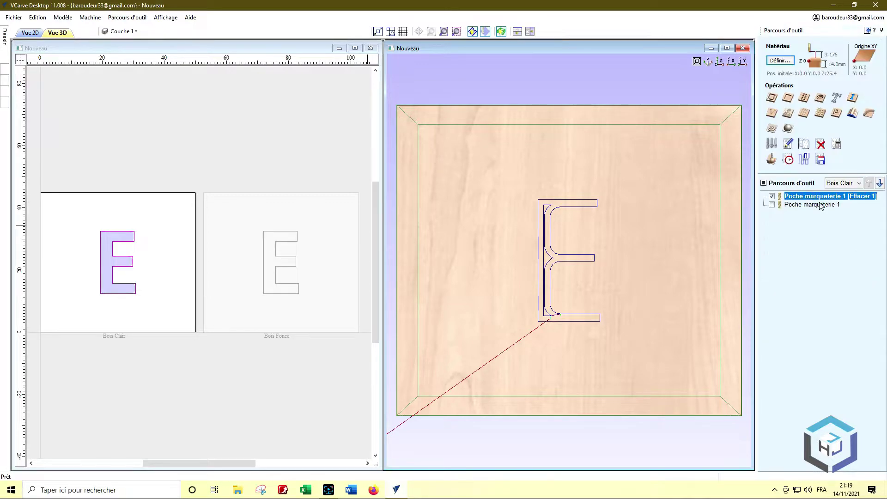
click(772, 160)
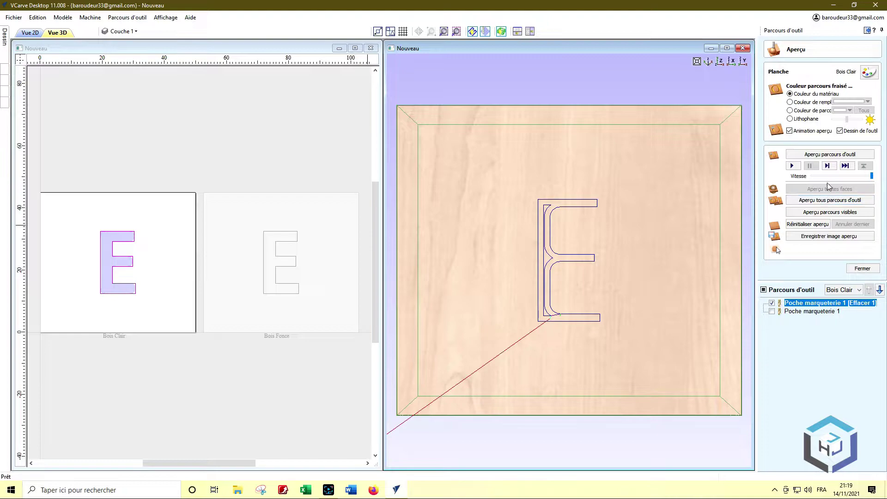
click(809, 154)
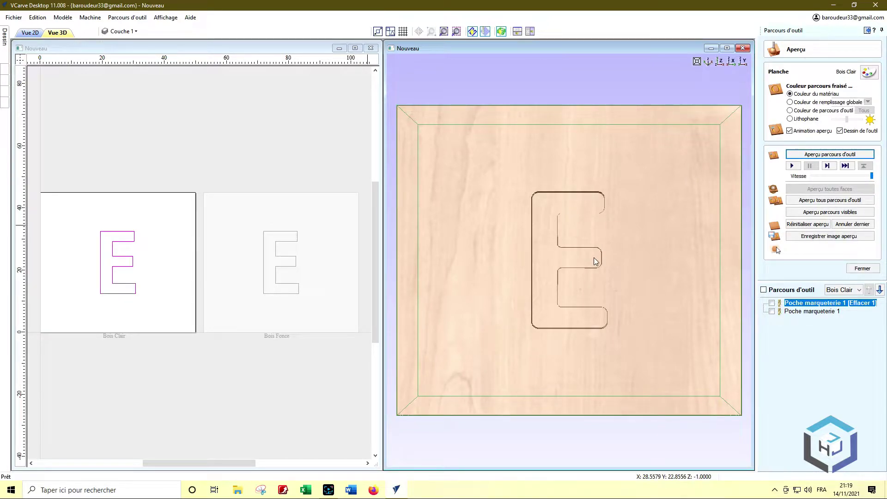
Show the clearing toolpath Poche marqueterie 1 [Effacer 1] and examine how it covers the E's corners in the 2D view.
click(773, 304)
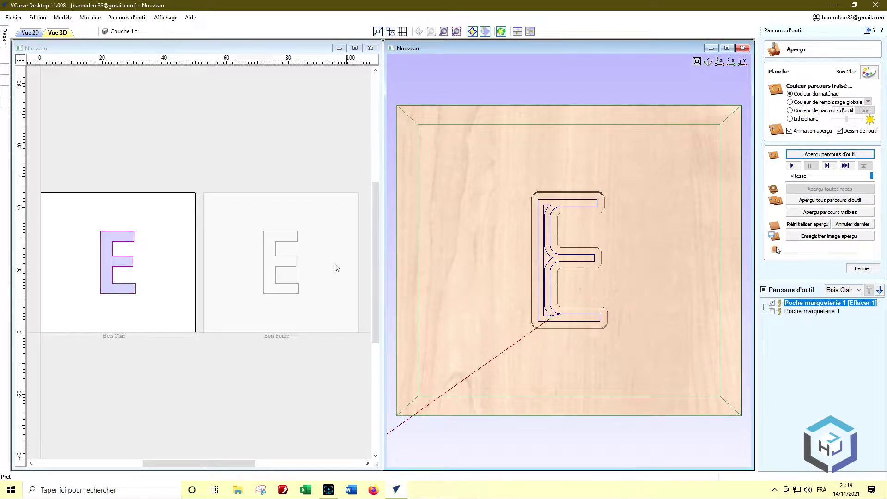
scroll(71, 260, up, 4)
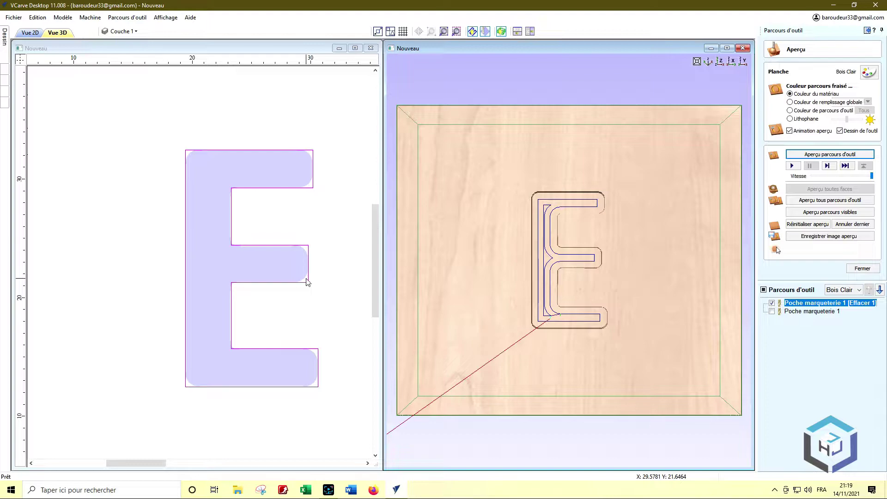
scroll(308, 282, up, 2)
scroll(299, 306, up, 1)
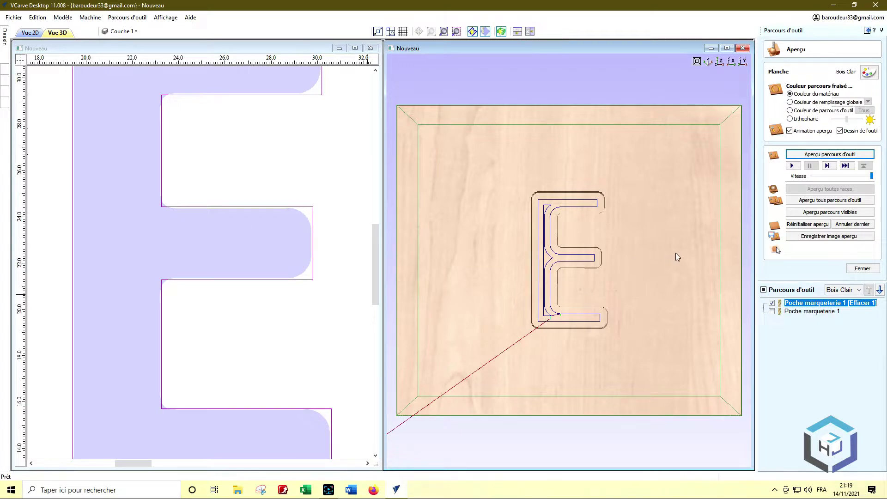
Simulate the Poche marqueterie 1 toolpath in 3D, then display its path over the E on Bois Clair.
click(787, 311)
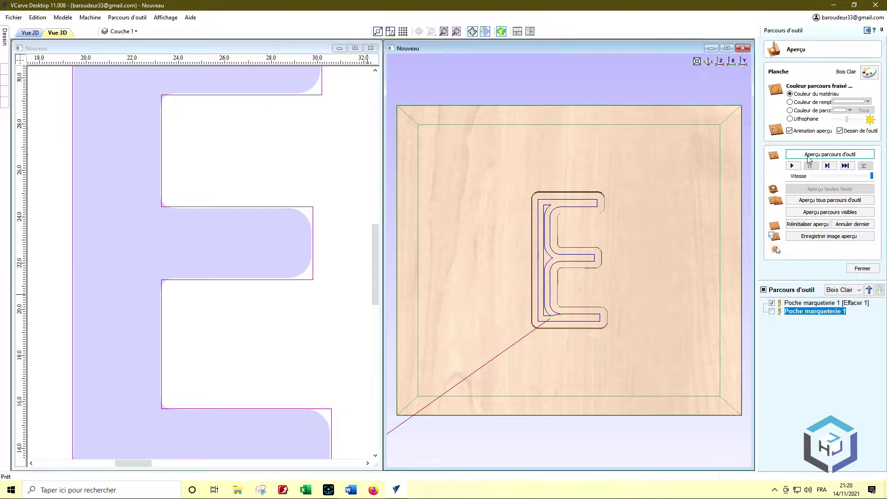
click(809, 157)
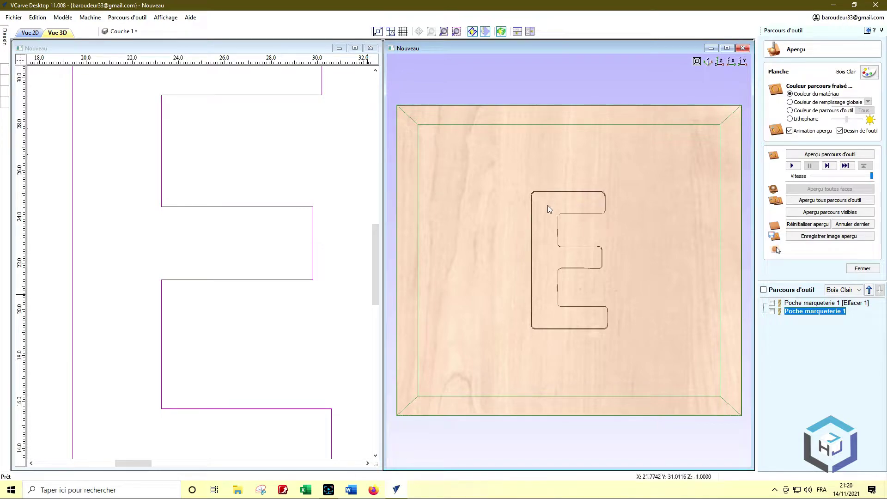
click(771, 311)
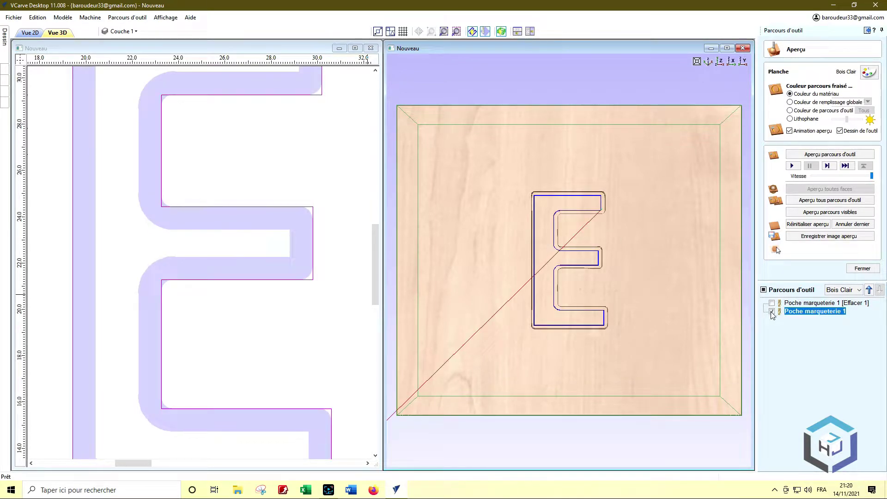
Display the clearing toolpath as well and compare the E's corner coverage with Poche marqueterie 1 hidden and shown, leaving both visible.
click(772, 303)
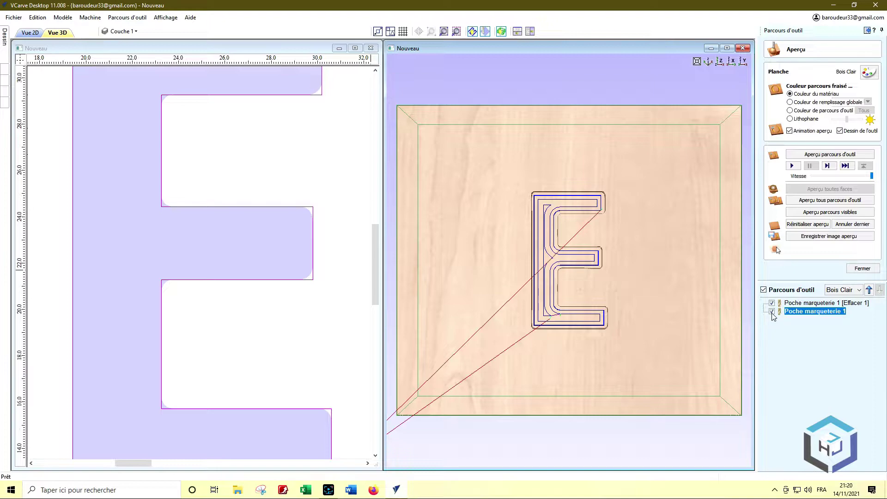
click(772, 311)
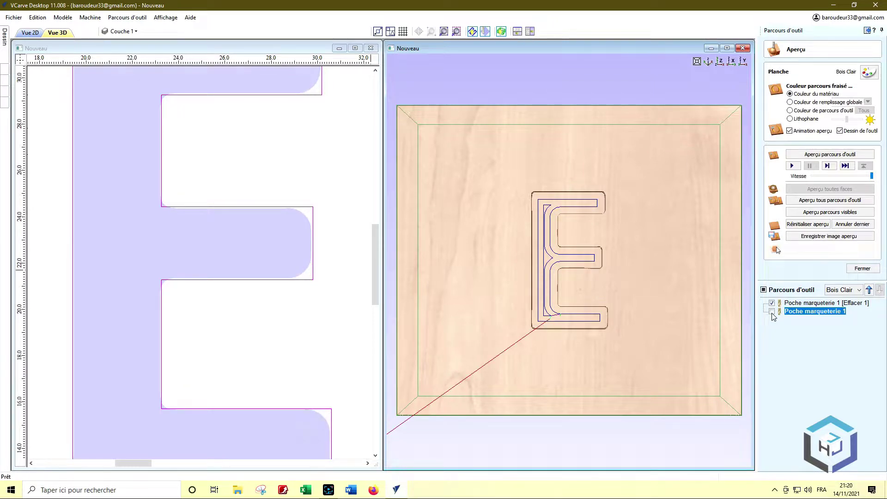
click(772, 312)
click(771, 312)
click(771, 312)
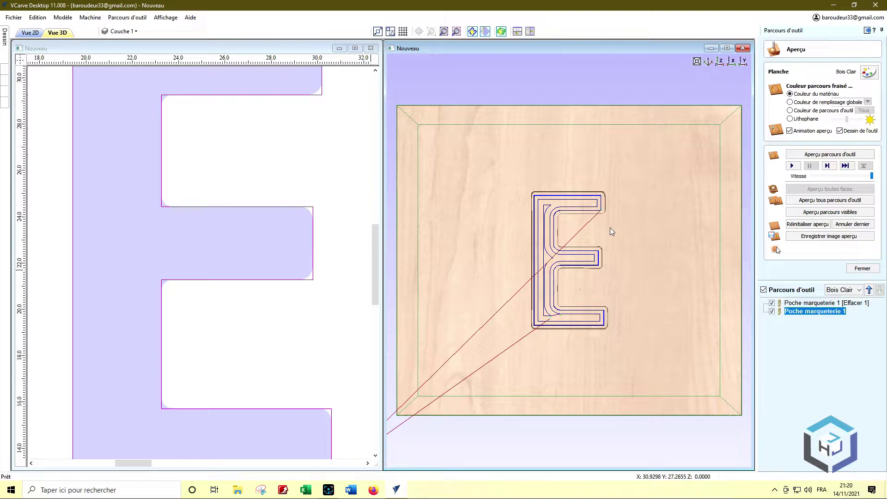
scroll(610, 227, down, 1)
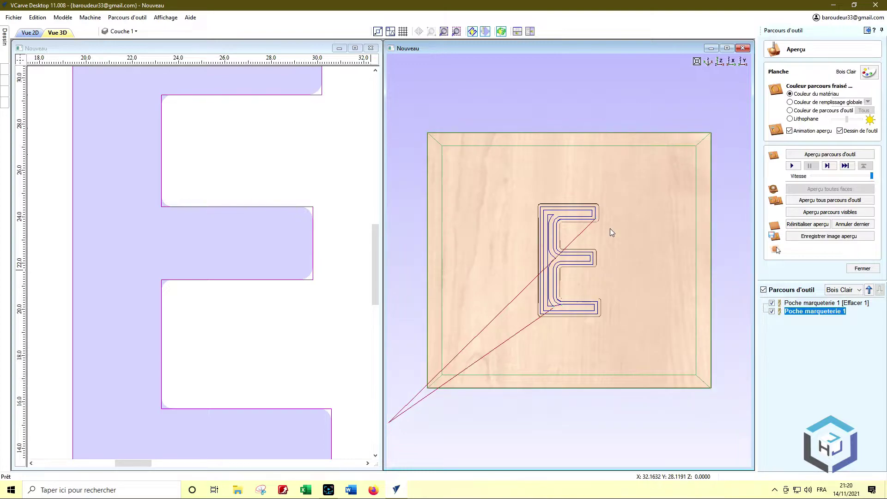
scroll(322, 239, down, 3)
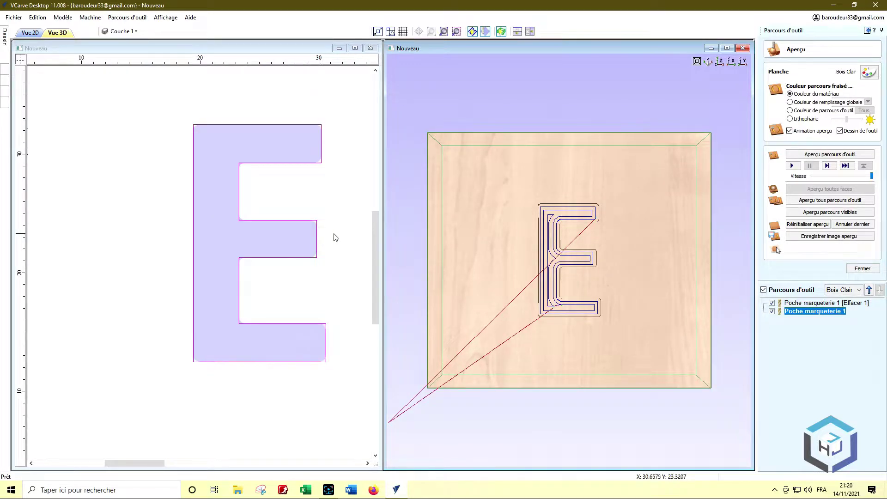
scroll(482, 272, down, 1)
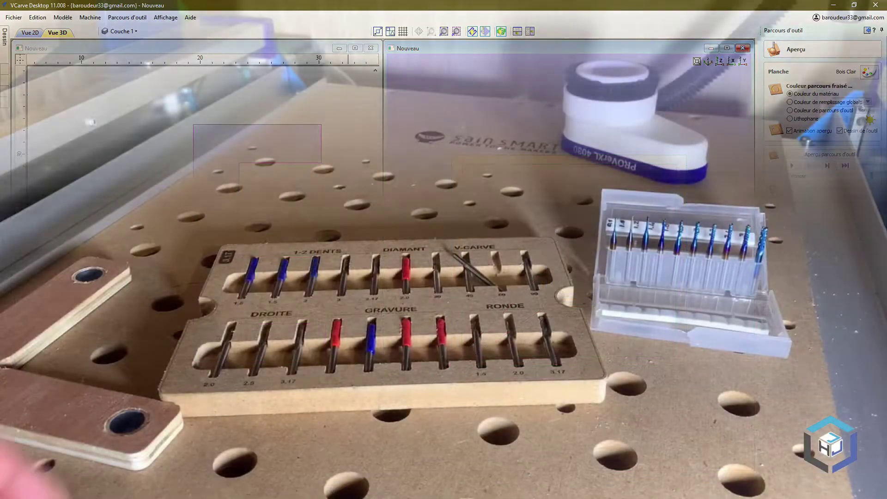